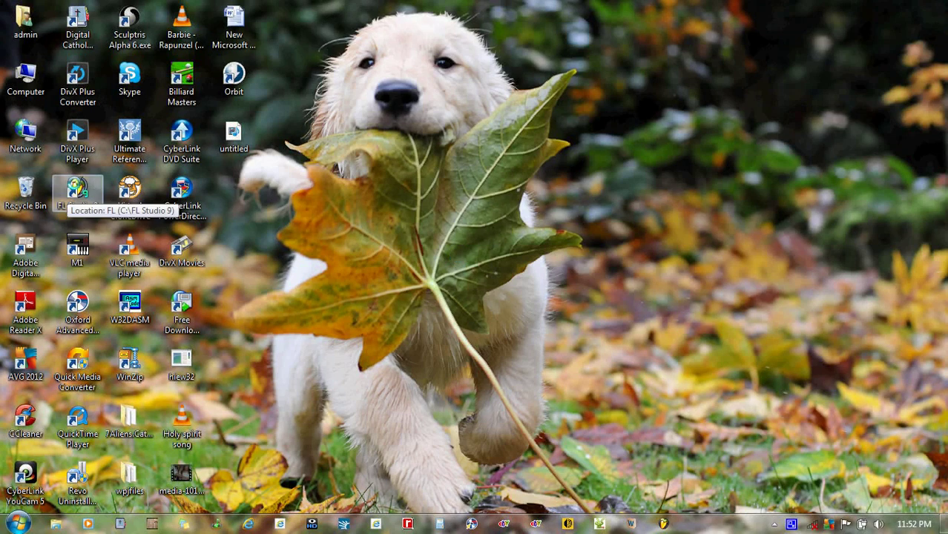
# Launch FL Studio 9 from its desktop icon to open a new empty project.
pyautogui.doubleClick(77, 191)
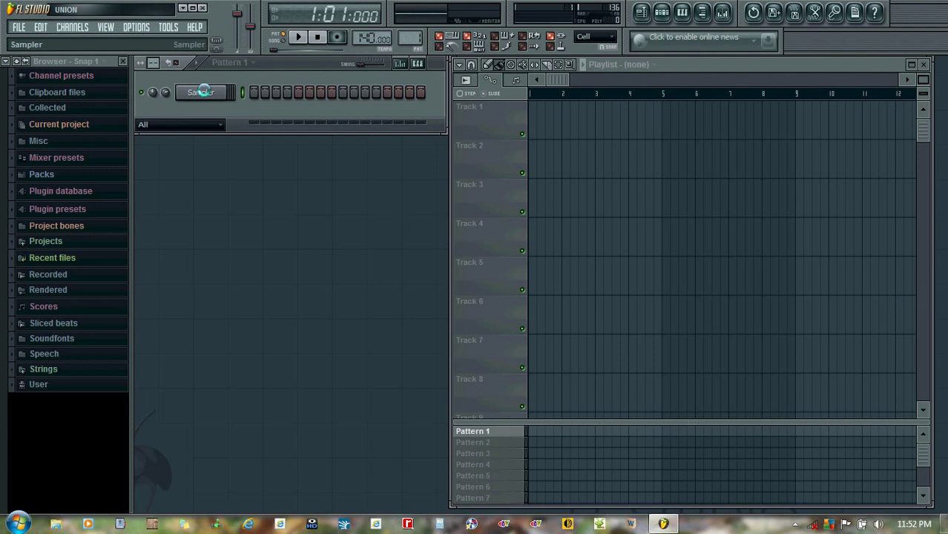
# Replace the Sampler channel with Edirol Orchestral and move its wrapper panel over the playlist.
pyautogui.rightClick(204, 90)
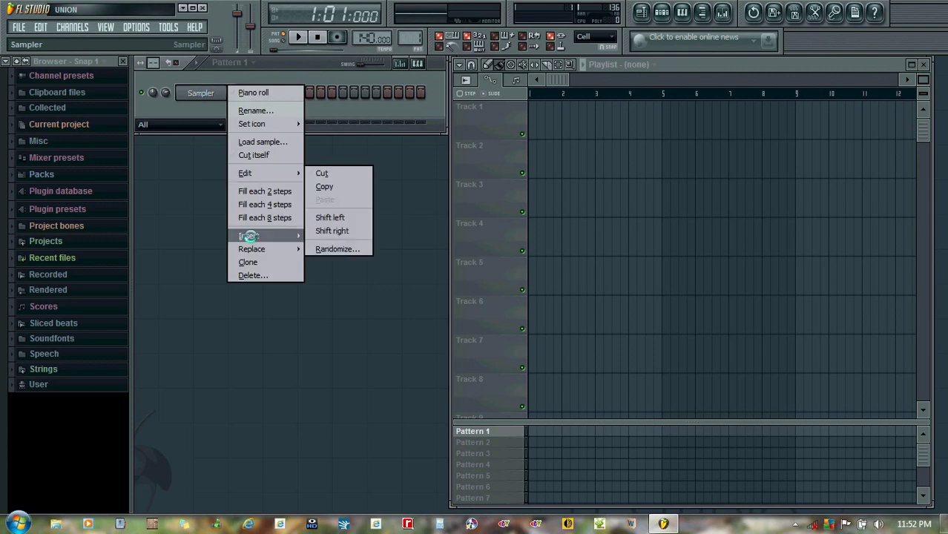
pyautogui.moveTo(253, 250)
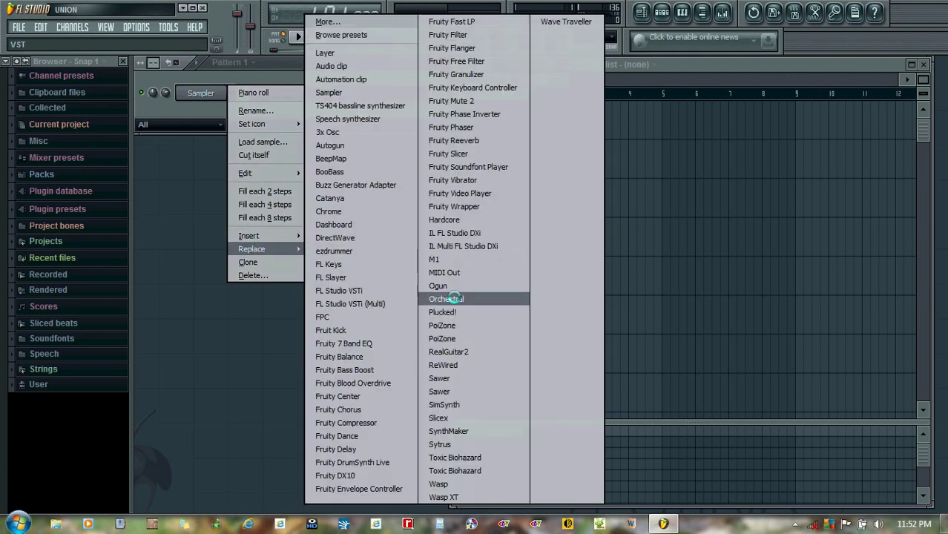
pyautogui.click(453, 299)
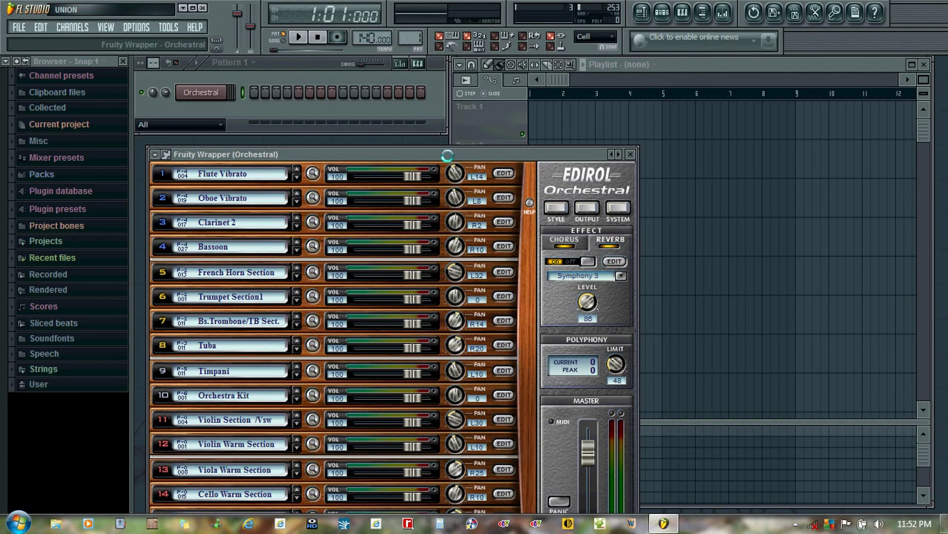
pyautogui.moveTo(448, 156); pyautogui.dragTo(754, 83)
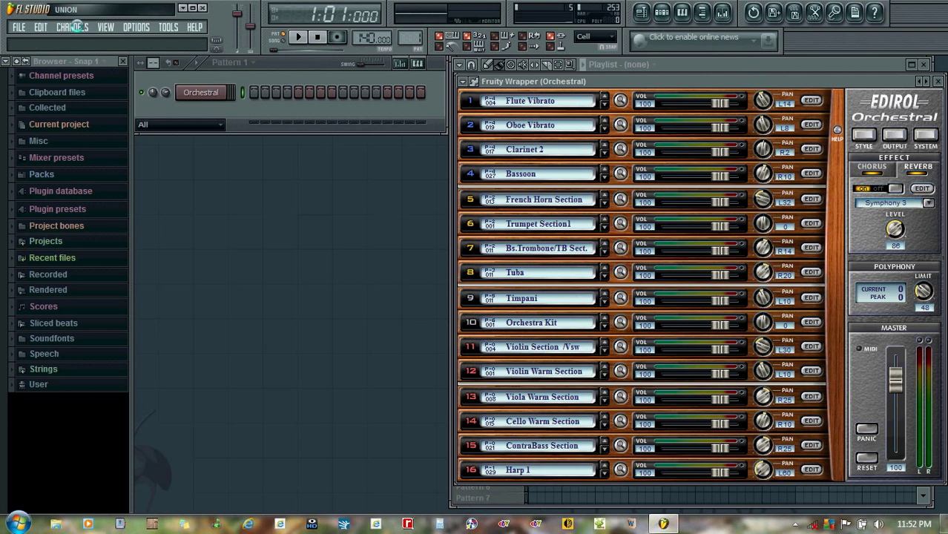
# Add a MIDI Out channel, then view the Orchestral wrapper settings and return to its editor.
pyautogui.click(74, 27)
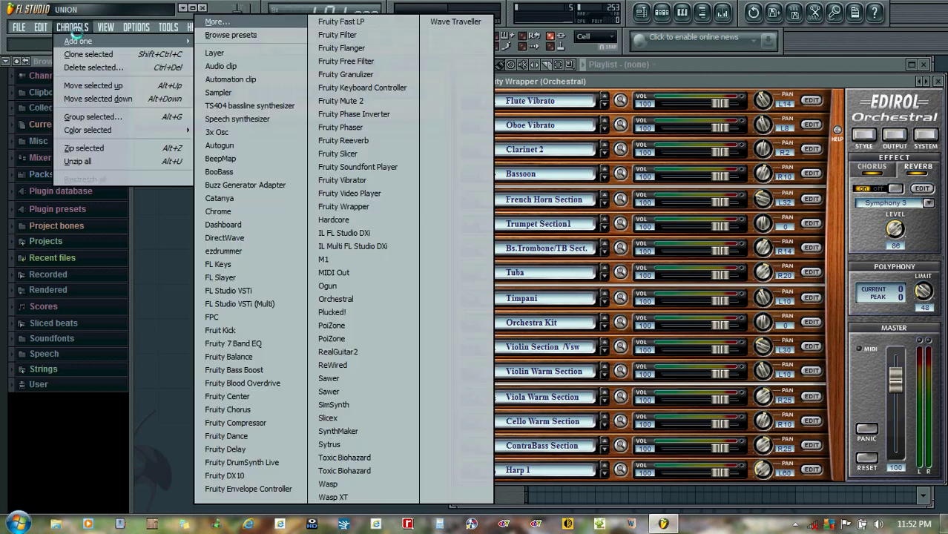
pyautogui.click(326, 272)
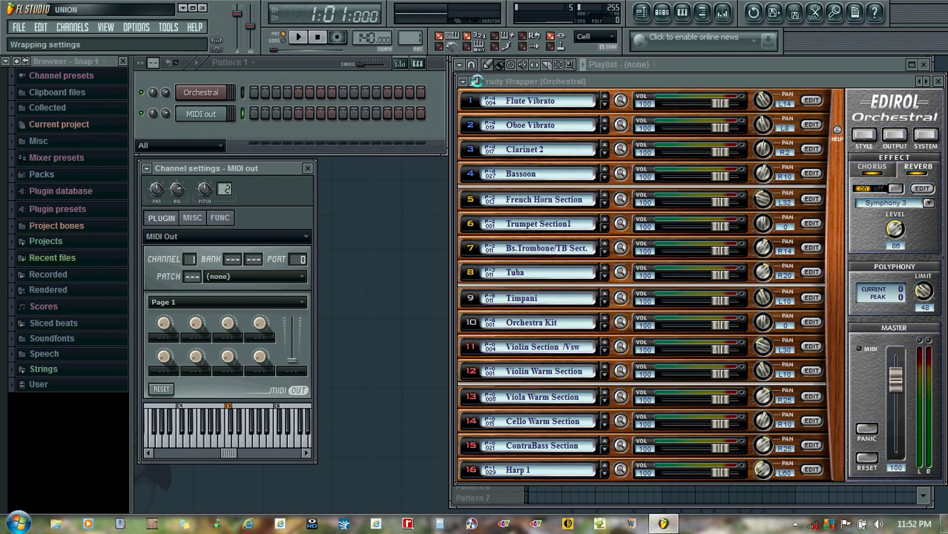
pyautogui.click(476, 81)
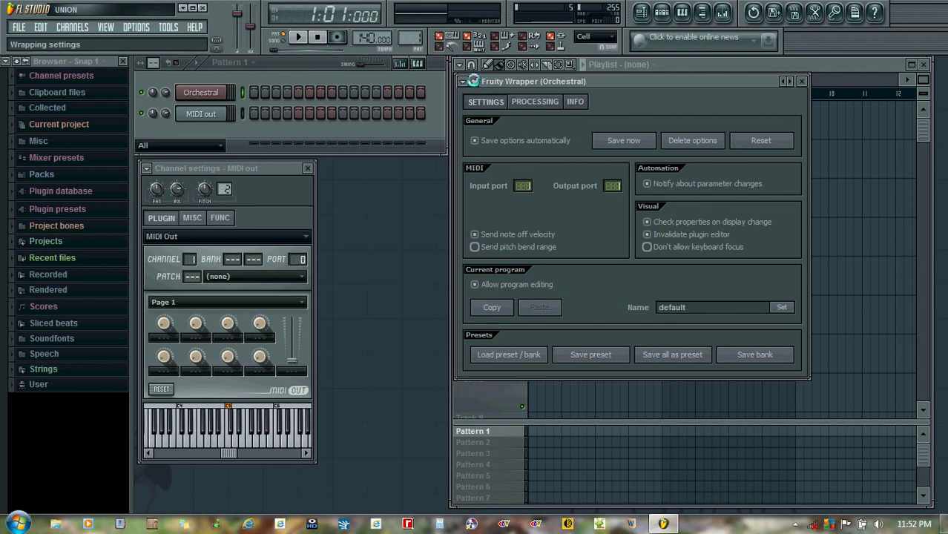
pyautogui.click(476, 82)
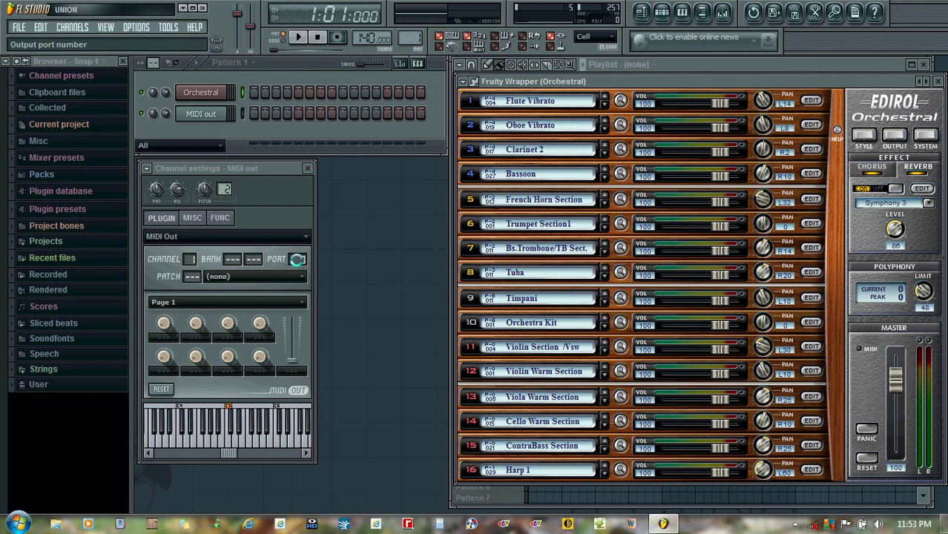
# Play two test notes from MIDI Out, then set Edirol master and Flute Vibrato volumes to 127.
pyautogui.click(296, 259)
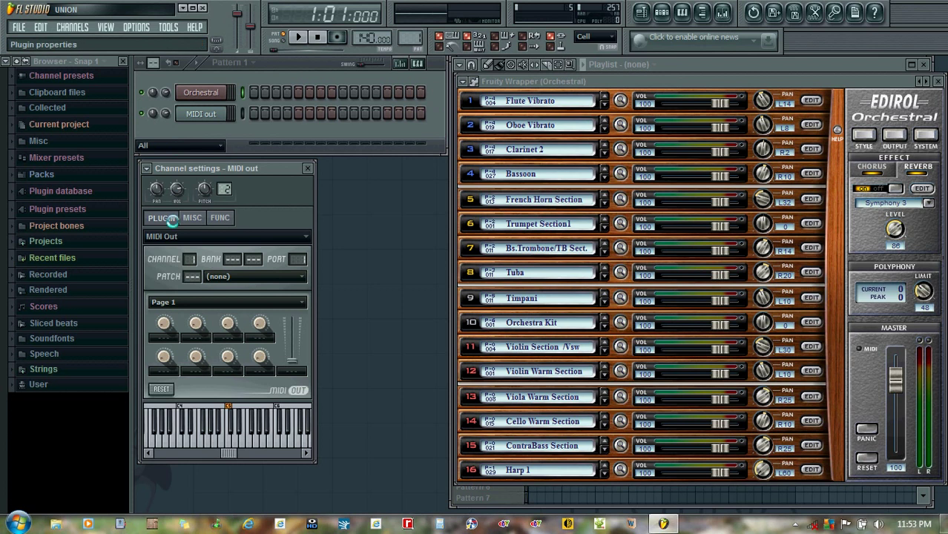
pyautogui.click(245, 436)
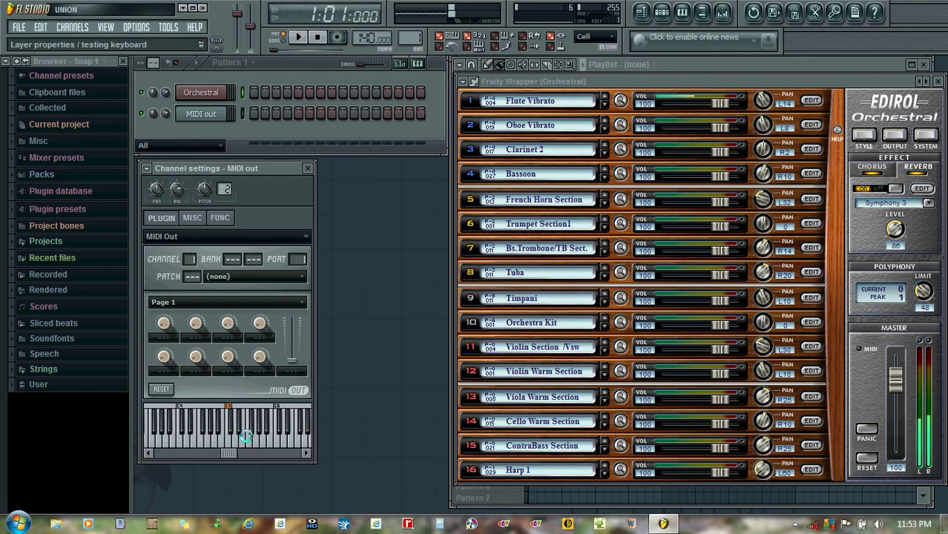
pyautogui.click(251, 438)
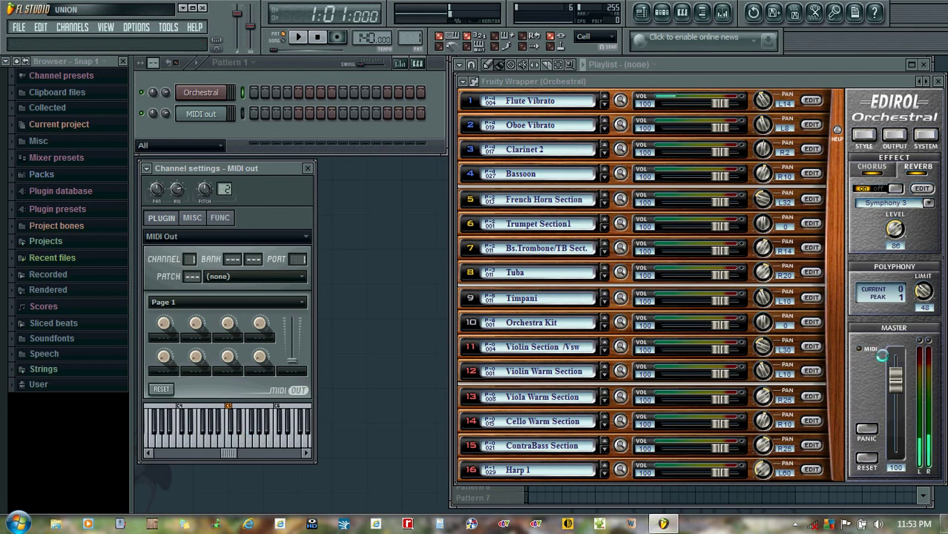
pyautogui.moveTo(896, 383); pyautogui.dragTo(896, 353)
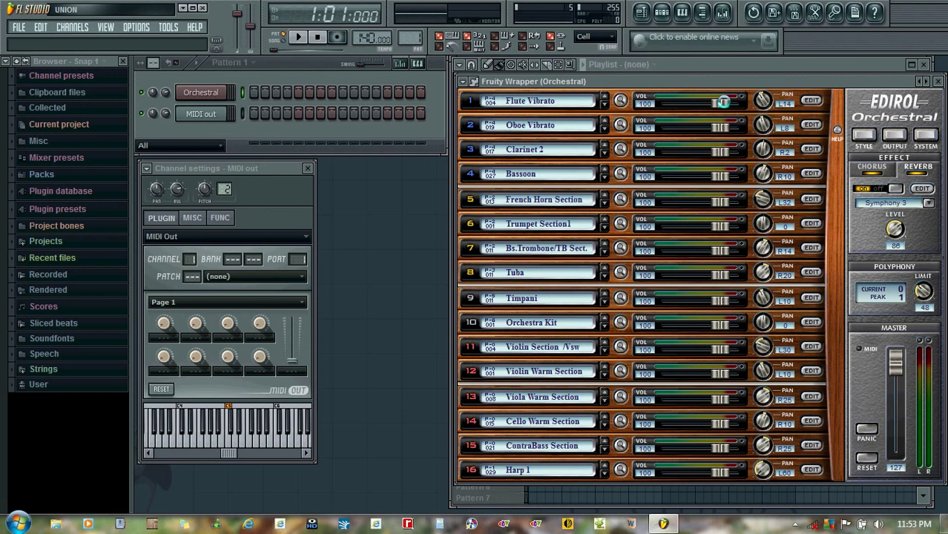
pyautogui.moveTo(719, 103); pyautogui.dragTo(741, 100)
# Assign controller 7 to Flute Vibrato's part 1 volume.
pyautogui.rightClick(733, 102)
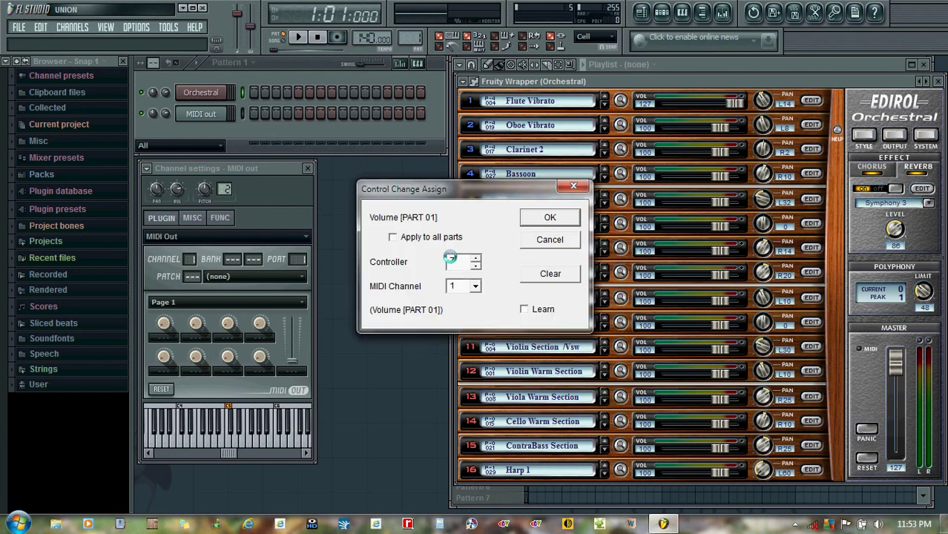
pyautogui.click(457, 261)
pyautogui.write('7')
pyautogui.click(548, 217)
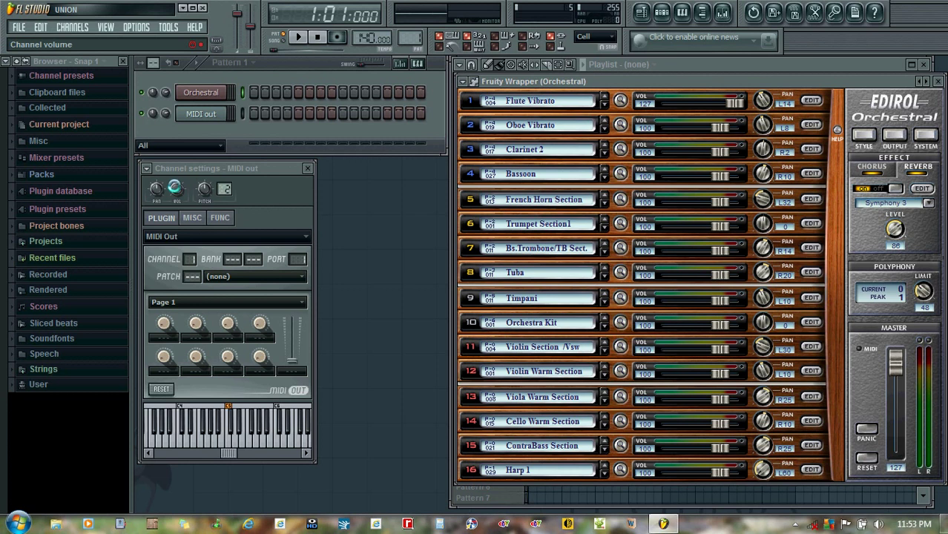
# Link the MIDI Out VOL knob to that controller and test it on Flute Vibrato's volume.
pyautogui.rightClick(175, 188)
pyautogui.click(244, 283)
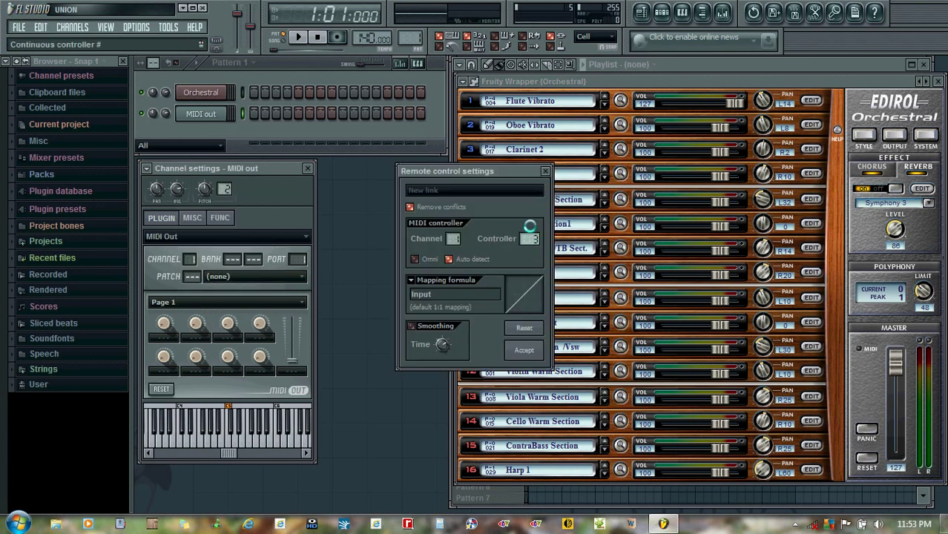
pyautogui.scroll(1, 530, 225)
pyautogui.click(524, 350)
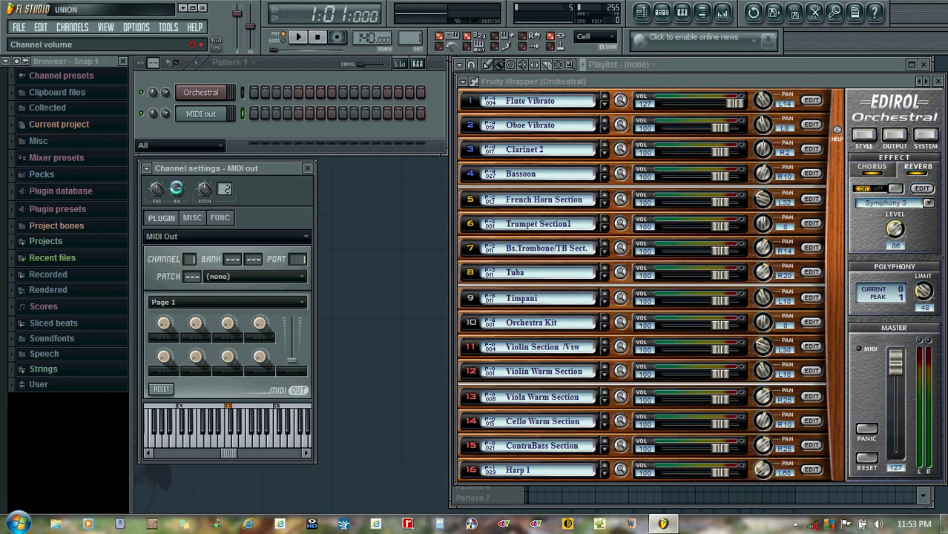
pyautogui.moveTo(176, 188); pyautogui.dragTo(211, 159)
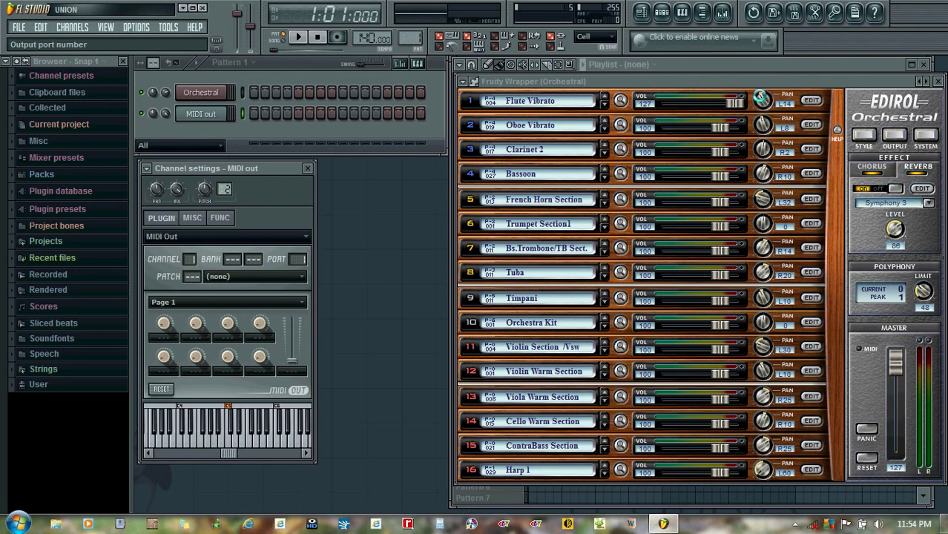
# Assign a controller to part 1's pan and link the MIDI Out PAN knob to it.
pyautogui.rightClick(763, 99)
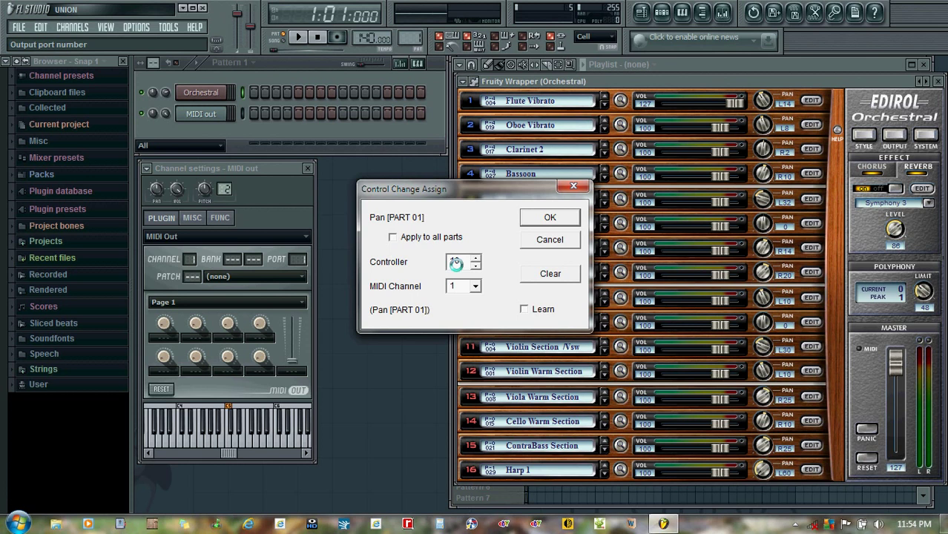
pyautogui.click(550, 217)
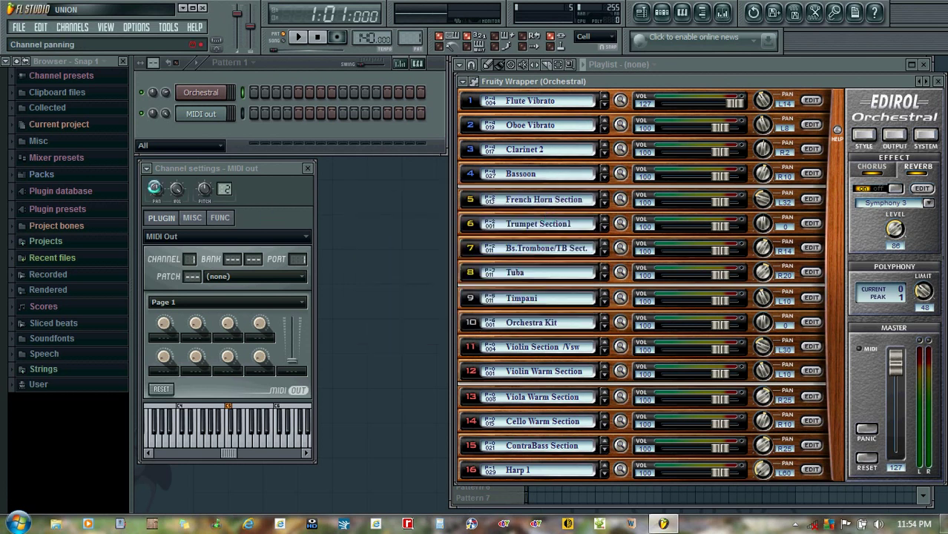
pyautogui.rightClick(154, 189)
pyautogui.click(185, 287)
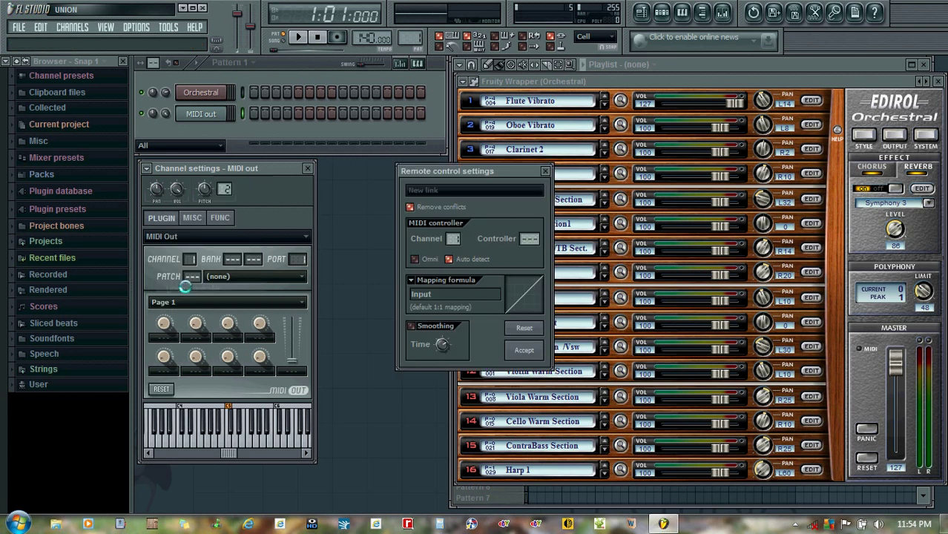
pyautogui.moveTo(528, 239); pyautogui.dragTo(533, 204)
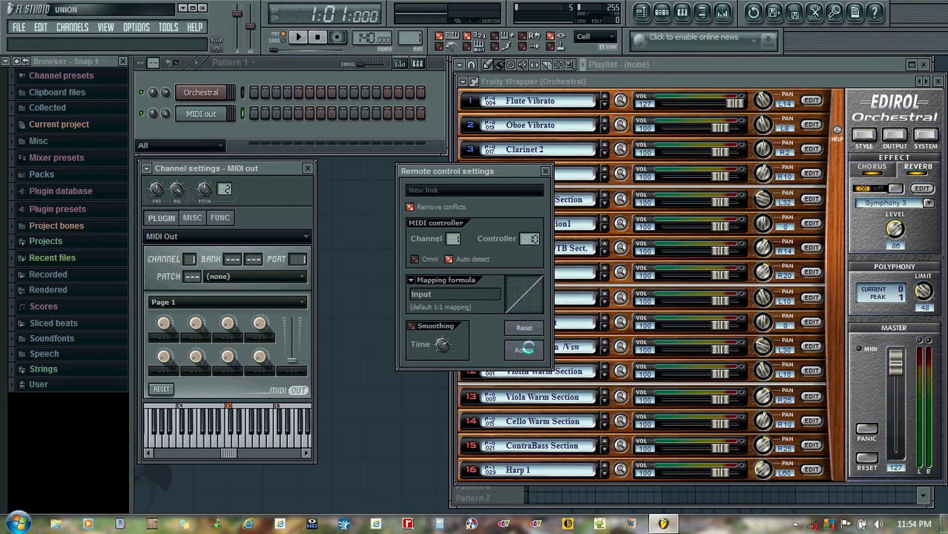
pyautogui.click(525, 348)
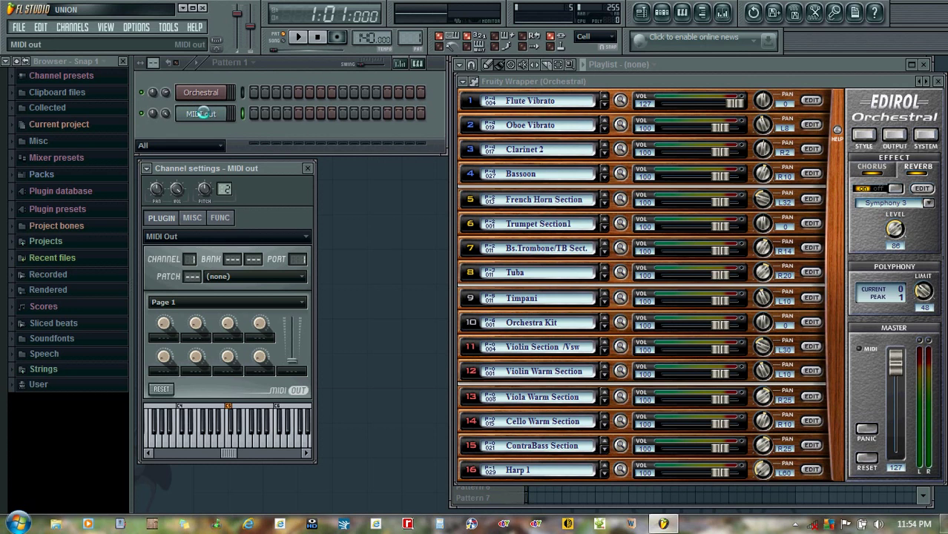
# Open the MIDI Out piano roll and enter a rising run of short notes from C5.
pyautogui.rightClick(200, 114)
pyautogui.click(247, 112)
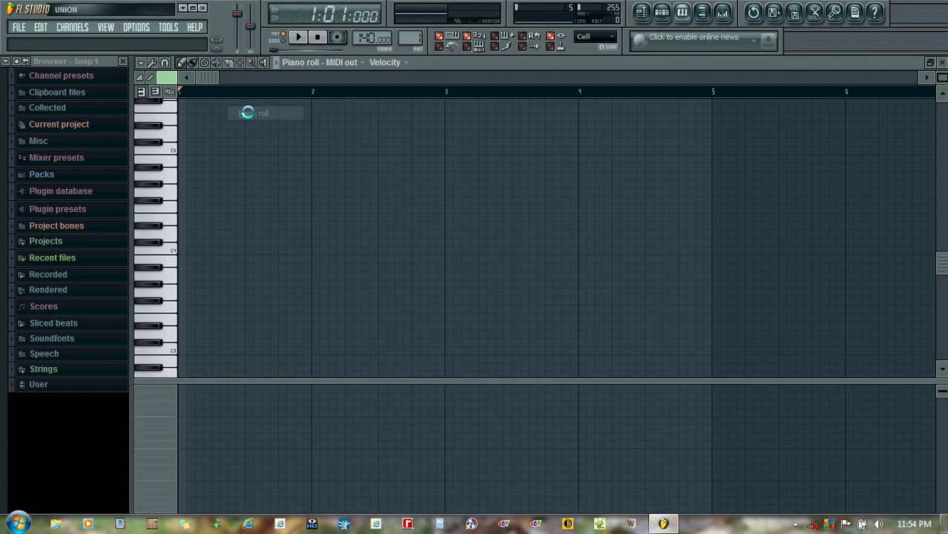
pyautogui.click(167, 150)
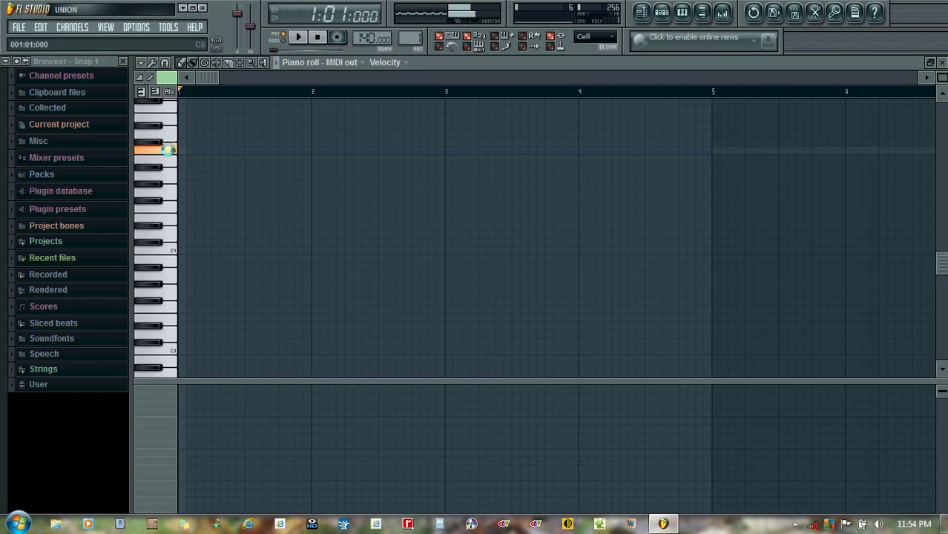
pyautogui.click(178, 151)
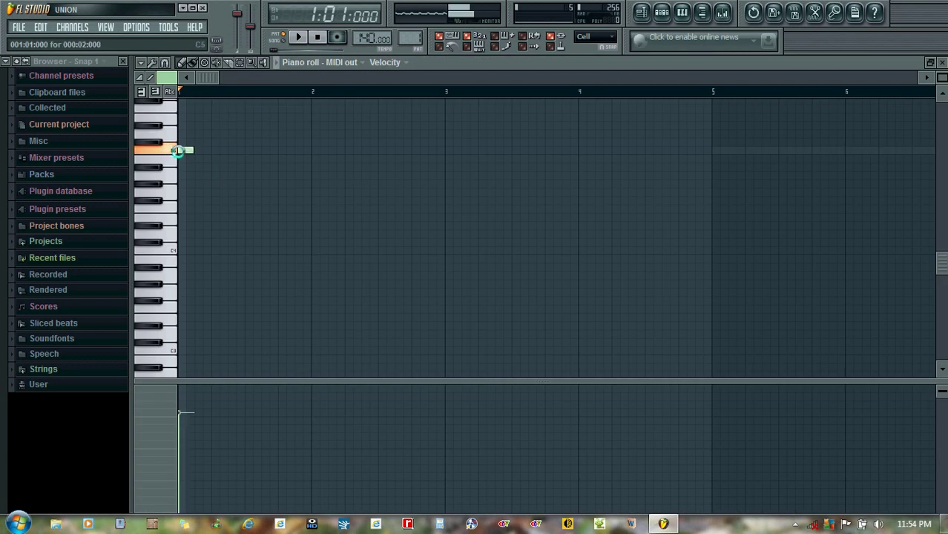
pyautogui.click(197, 141)
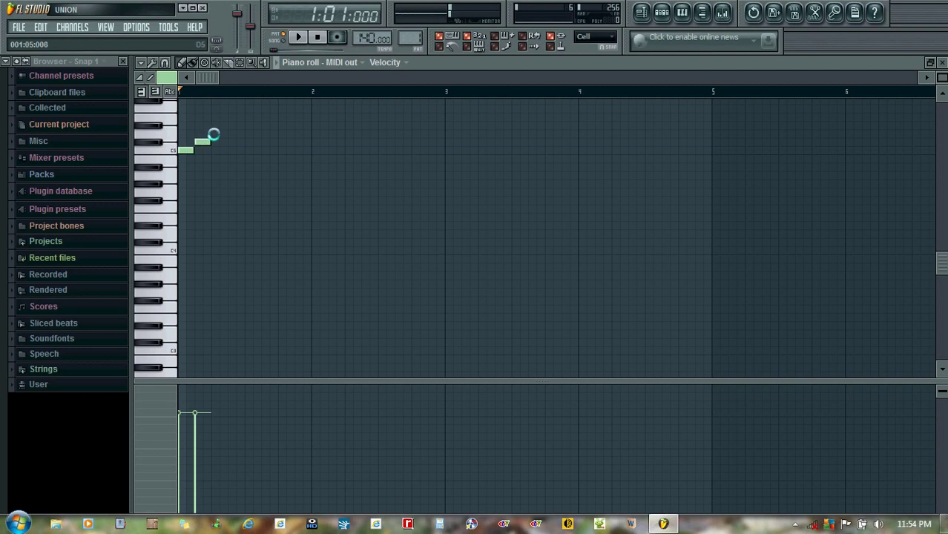
pyautogui.click(213, 133)
pyautogui.click(229, 125)
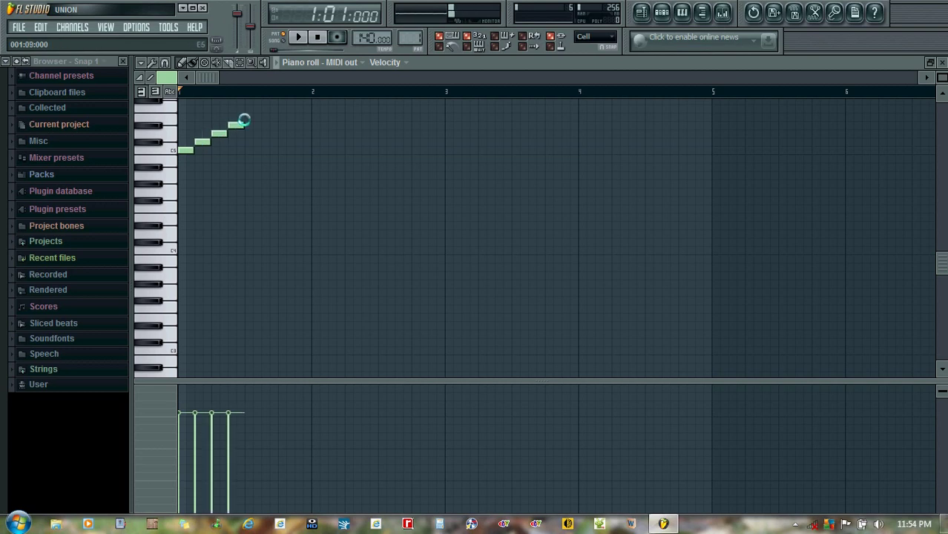
pyautogui.click(245, 117)
pyautogui.click(262, 109)
pyautogui.scroll(2, 282, 129)
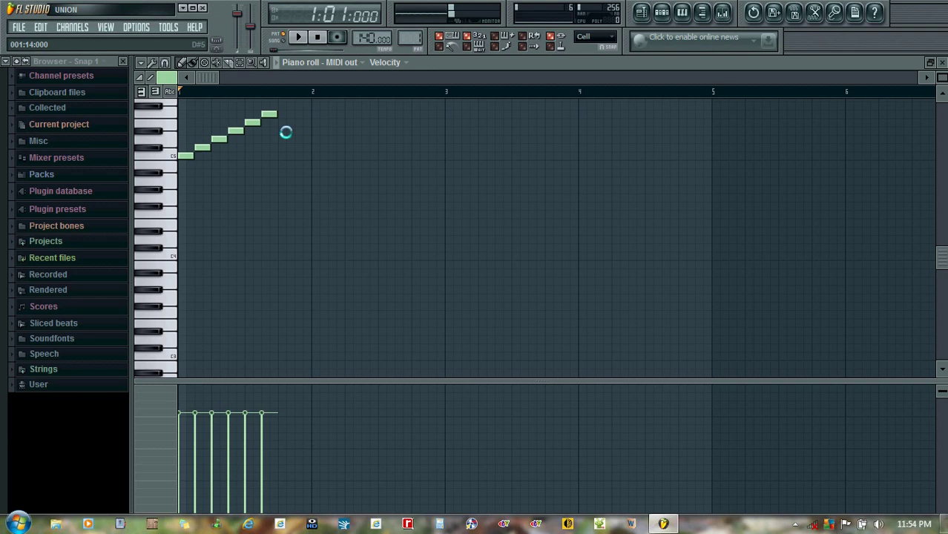
pyautogui.click(282, 133)
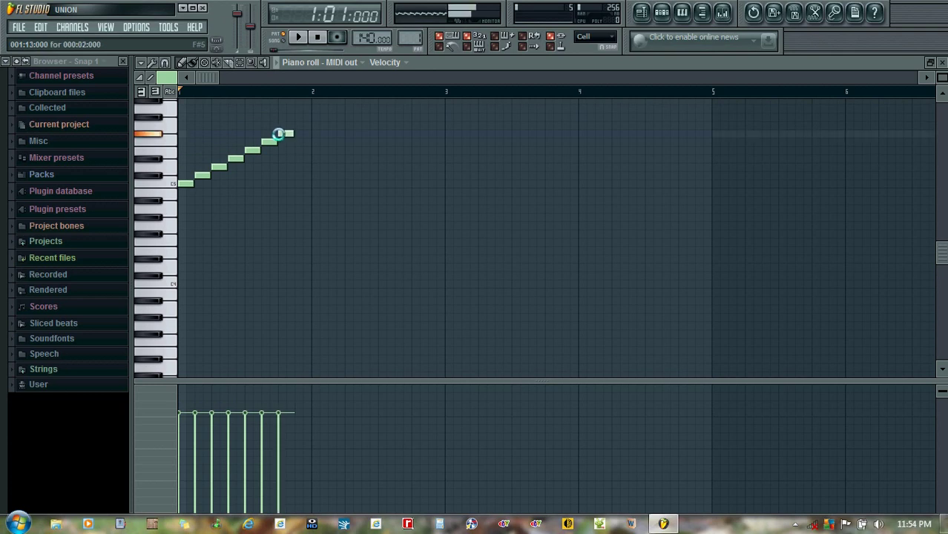
pyautogui.click(300, 124)
# Lengthen the top note, add two long sustained notes, and play the pattern back.
pyautogui.moveTo(306, 125); pyautogui.dragTo(406, 128)
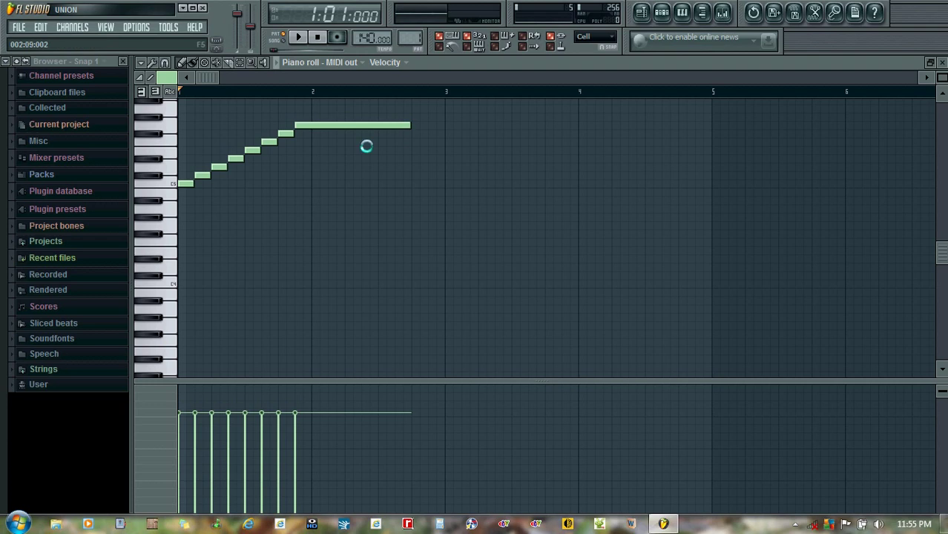
pyautogui.click(179, 208)
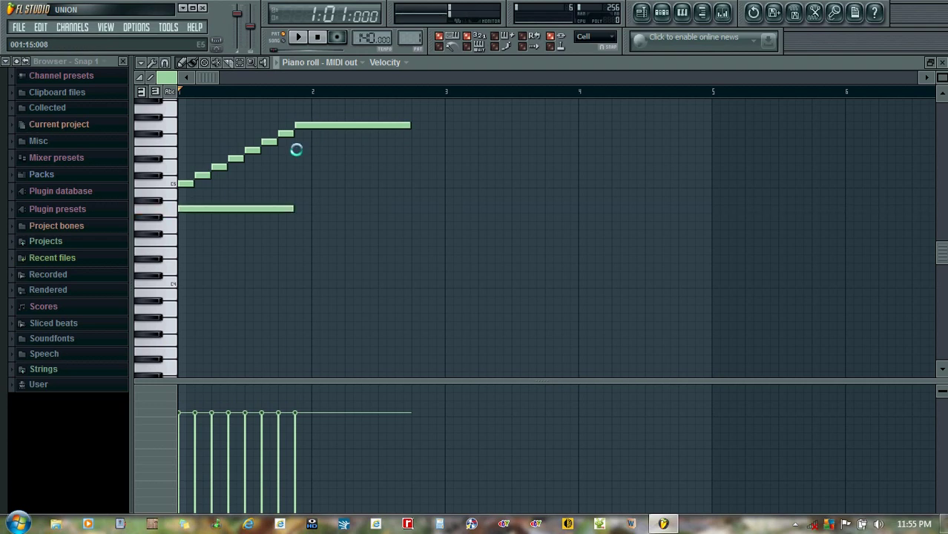
pyautogui.click(296, 150)
pyautogui.click(297, 37)
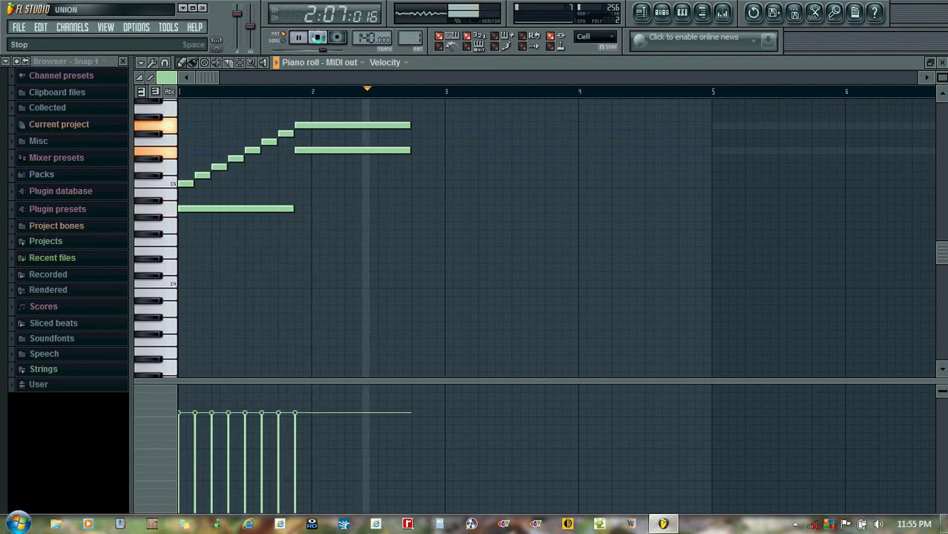
pyautogui.click(320, 38)
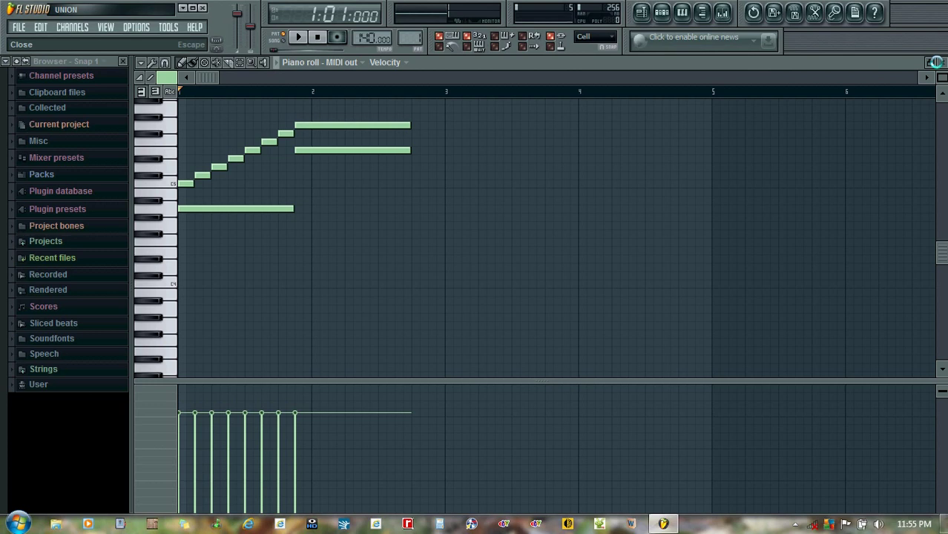
# Close the piano roll, lower the MIDI Out volume knob, and arm automation recording.
pyautogui.click(939, 62)
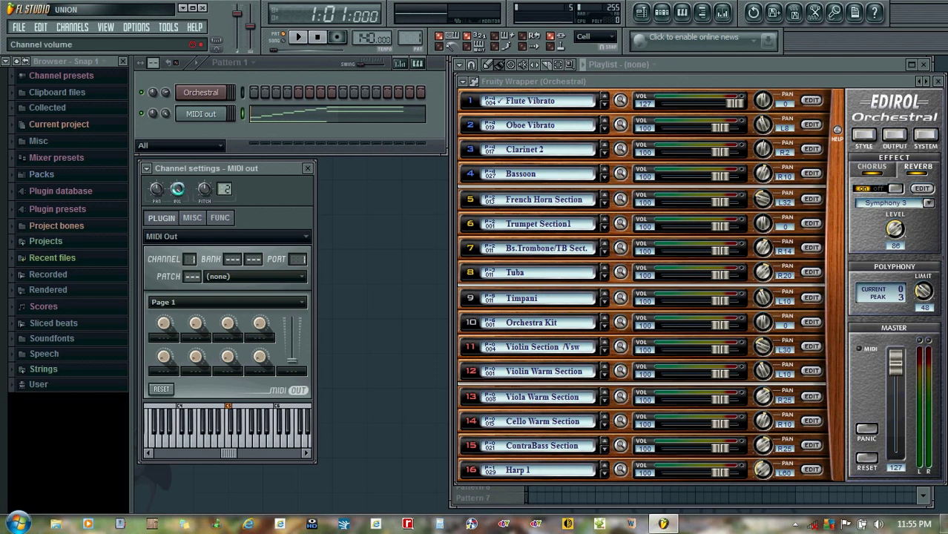
pyautogui.moveTo(177, 190); pyautogui.dragTo(198, 287)
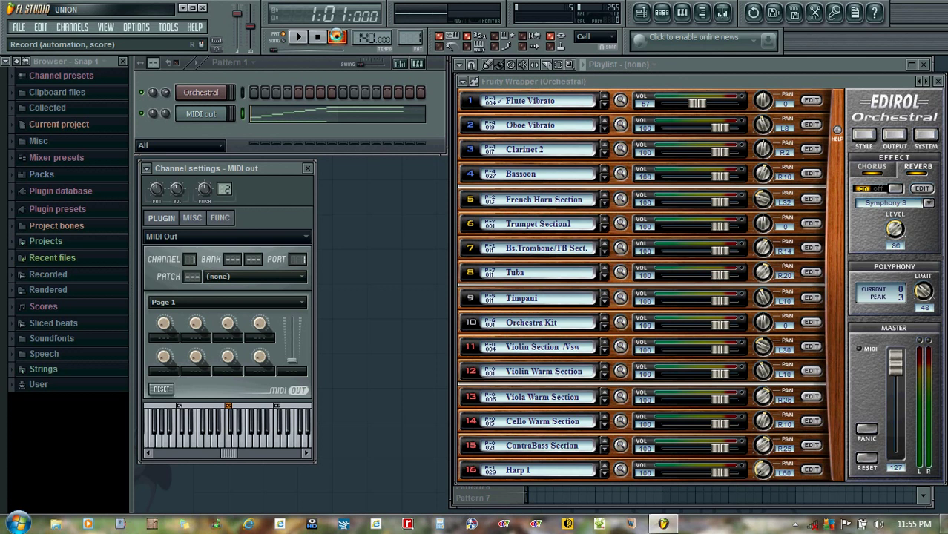
pyautogui.click(337, 37)
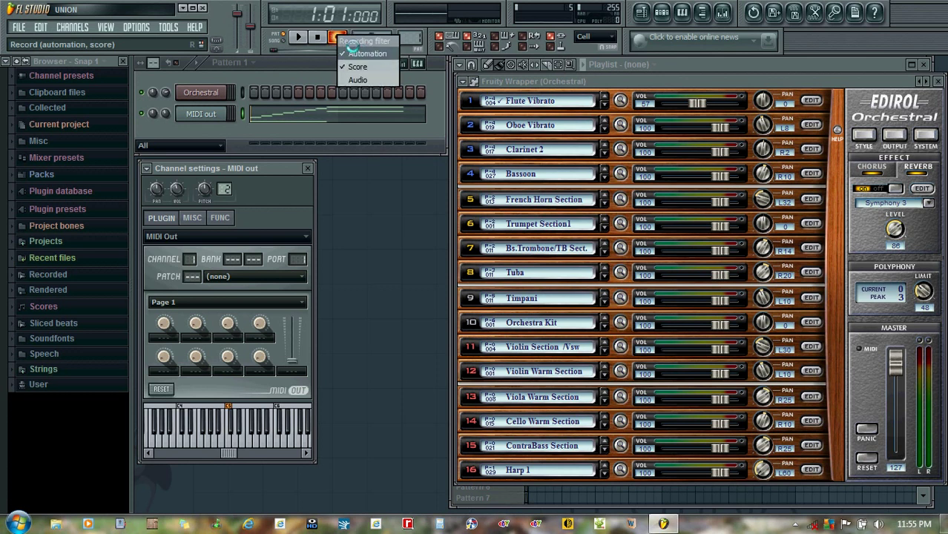
pyautogui.click(326, 47)
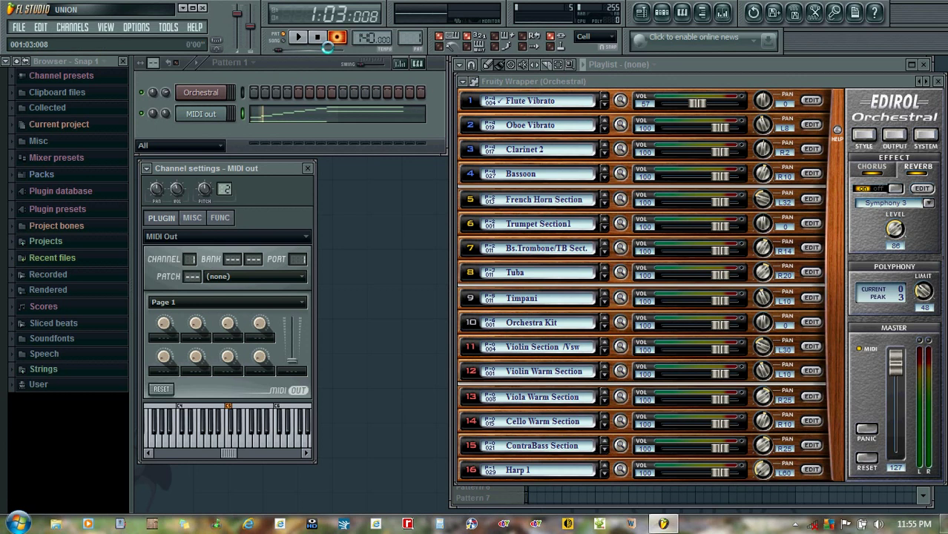
# Record a volume pass, then pan full left and record a left-to-right pan sweep.
pyautogui.click(301, 37)
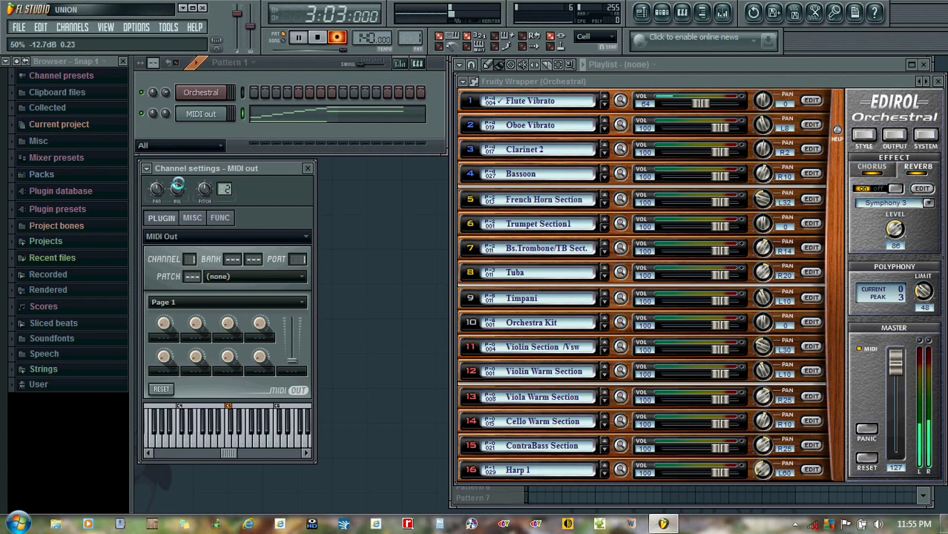
pyautogui.click(314, 38)
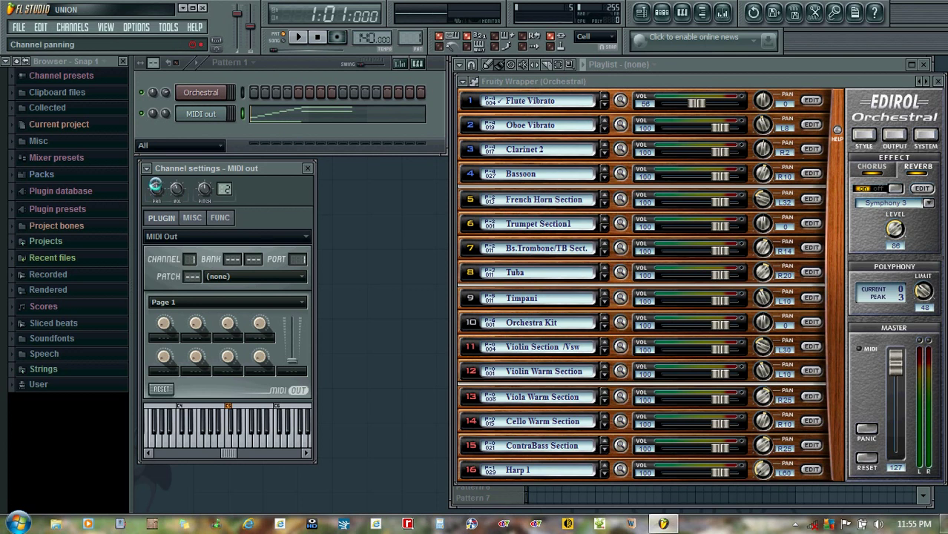
pyautogui.moveTo(154, 187); pyautogui.dragTo(169, 276)
pyautogui.click(337, 37)
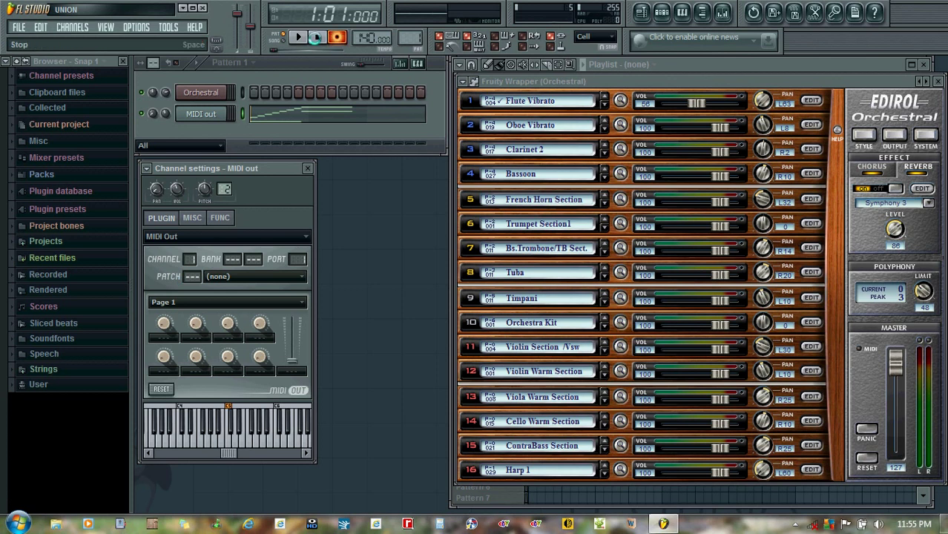
pyautogui.click(297, 37)
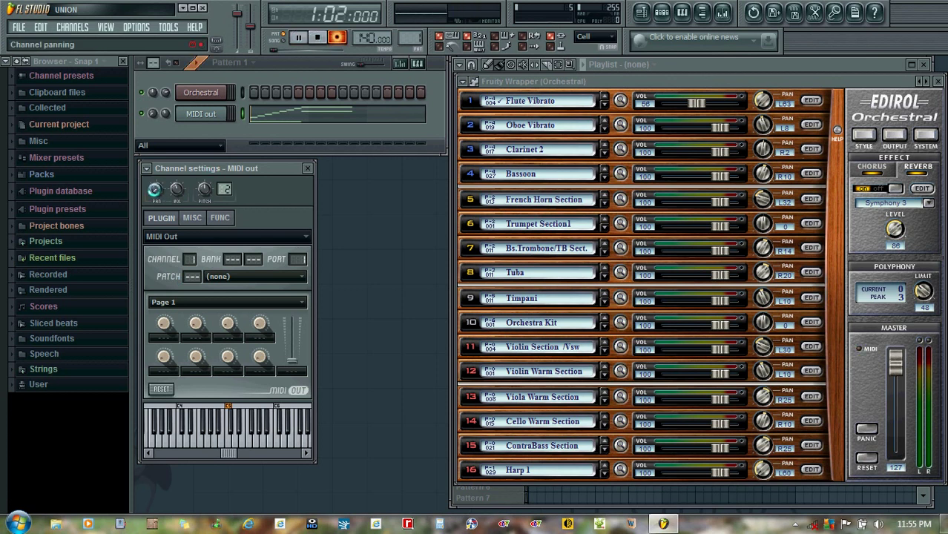
pyautogui.moveTo(155, 190); pyautogui.dragTo(214, 220)
pyautogui.click(317, 37)
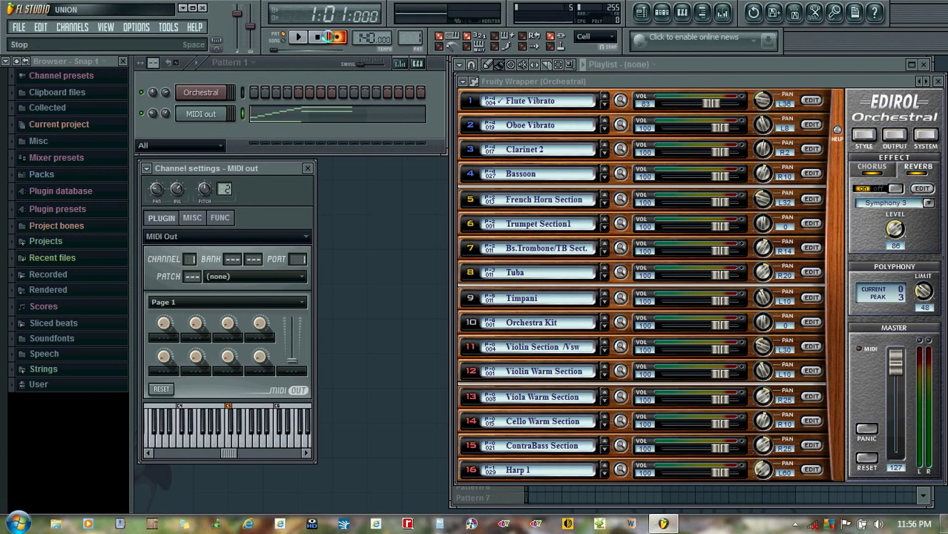
# Disarm recording and play the song to hear Flute Vibrato's recorded volume and pan automation.
pyautogui.click(335, 37)
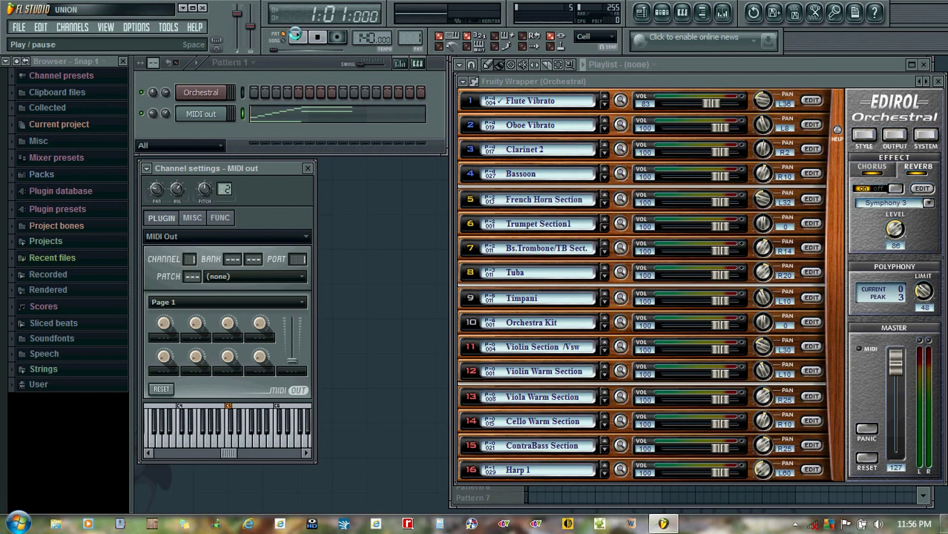
pyautogui.click(295, 36)
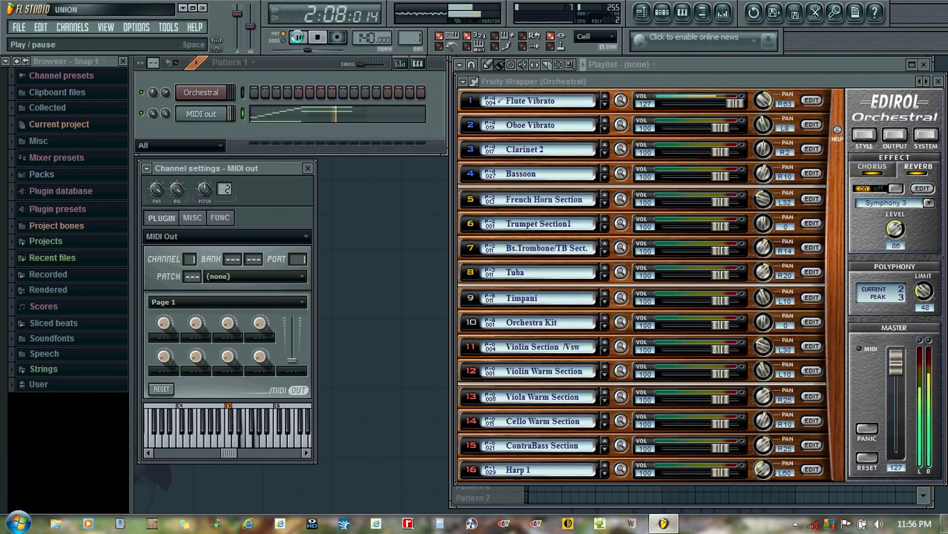
pyautogui.press('space')
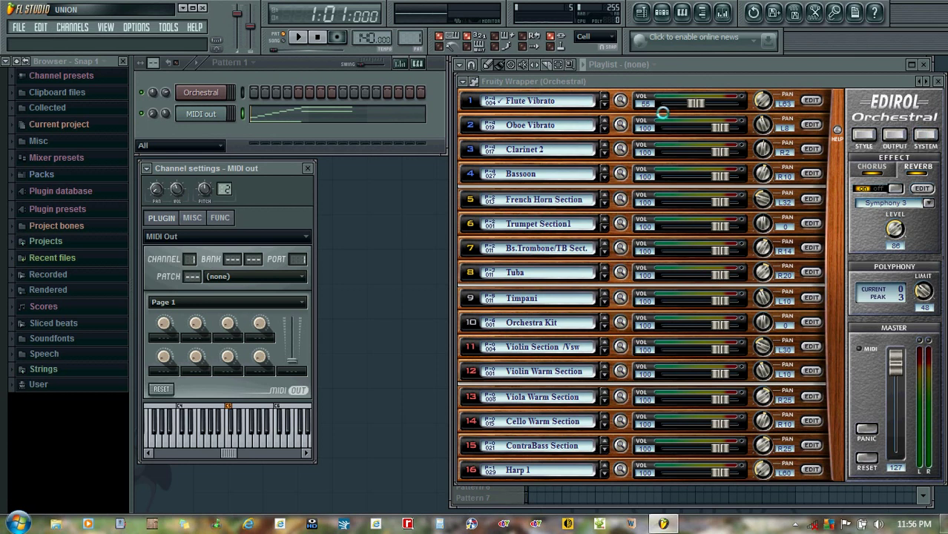
pyautogui.click(925, 134)
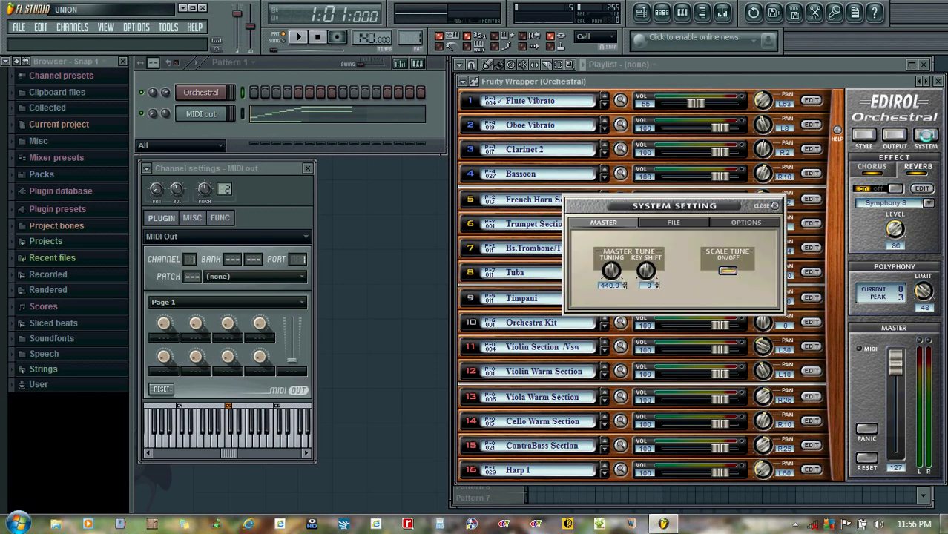
pyautogui.click(679, 221)
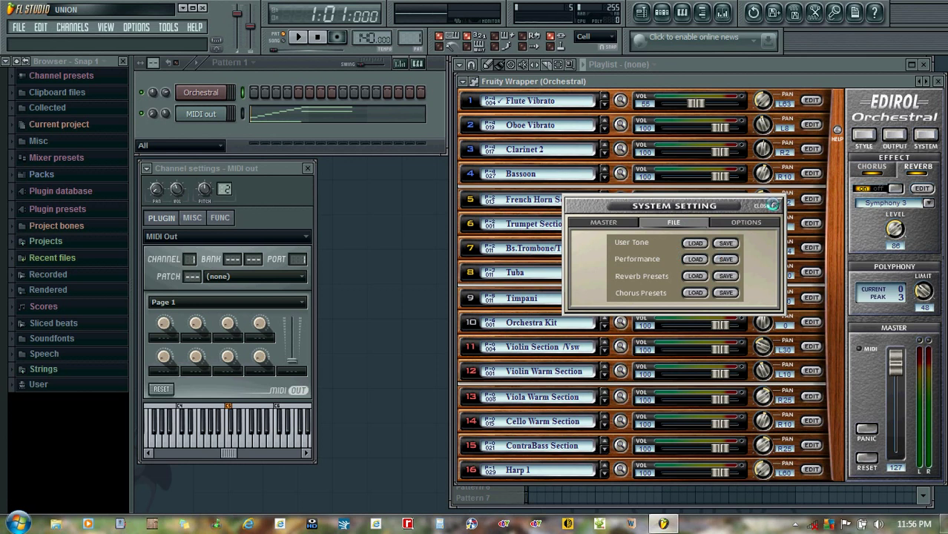
pyautogui.click(765, 205)
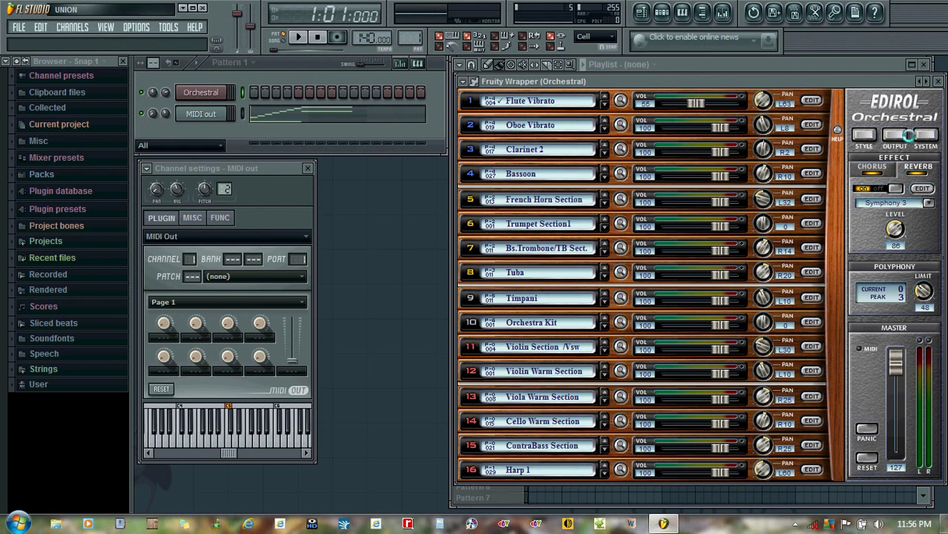
pyautogui.click(924, 134)
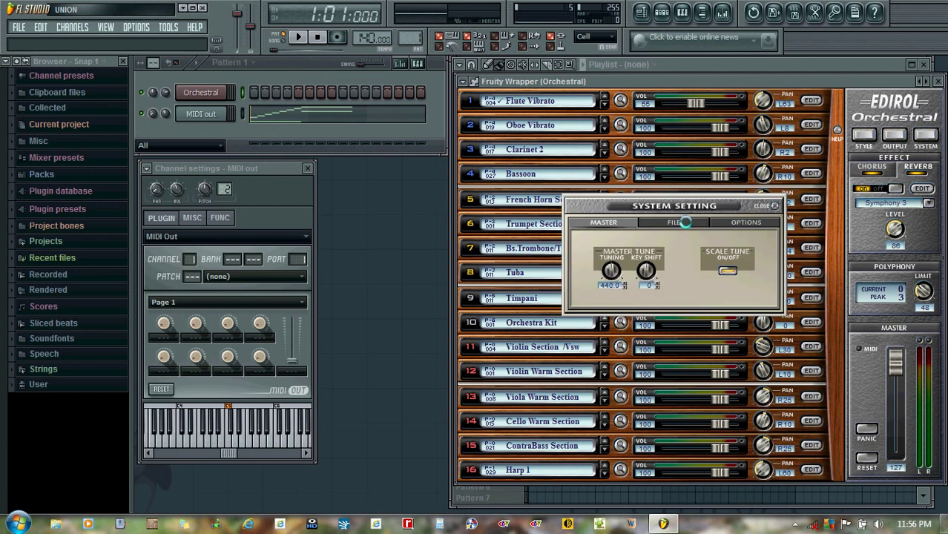
pyautogui.click(684, 224)
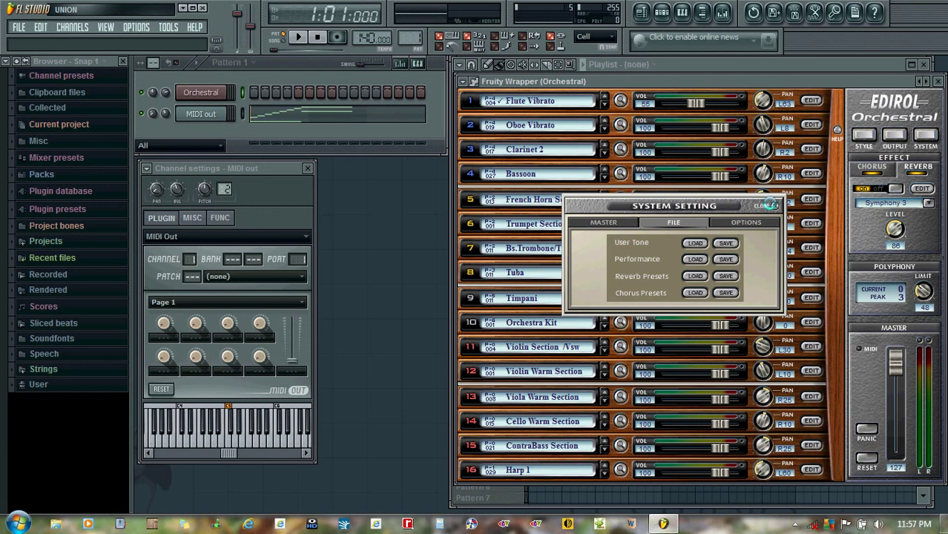
pyautogui.click(773, 205)
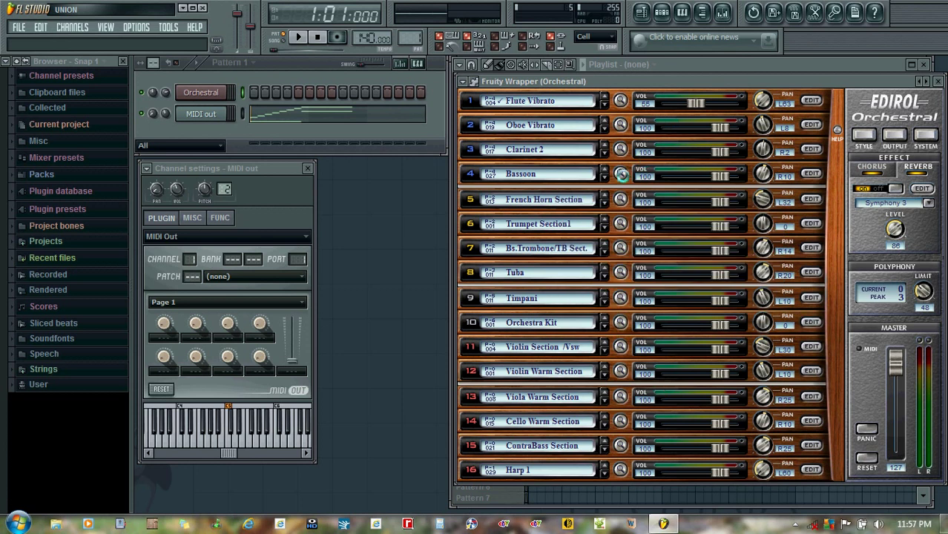